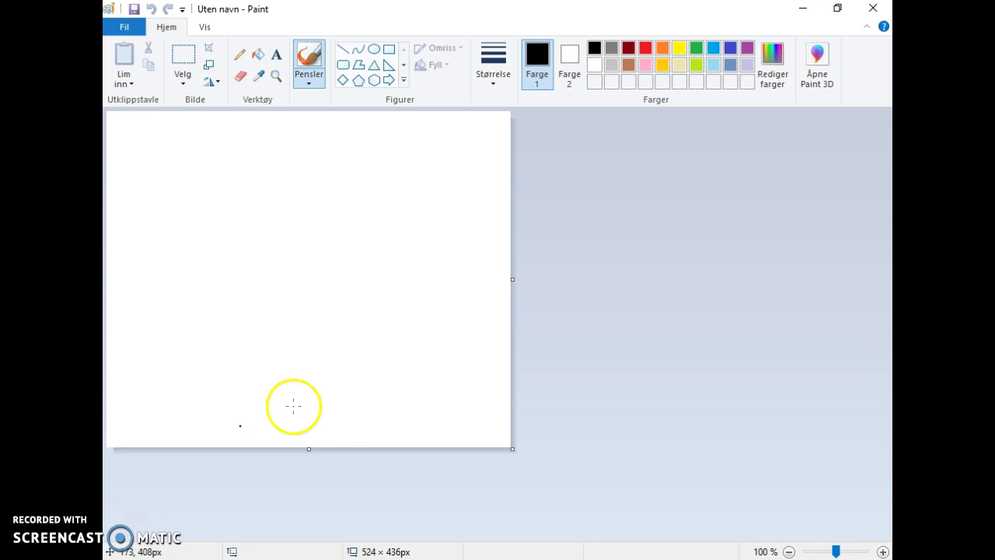
# Step: Drag the canvas corner to enlarge it from 524 × 436 to 1018 × 490 pixels
pyautogui.moveTo(511, 452)
pyautogui.mouseDown()
pyautogui.moveTo(713, 524)
pyautogui.moveTo(845, 524)
pyautogui.moveTo(846, 549)
pyautogui.moveTo(891, 490)
pyautogui.mouseUp()
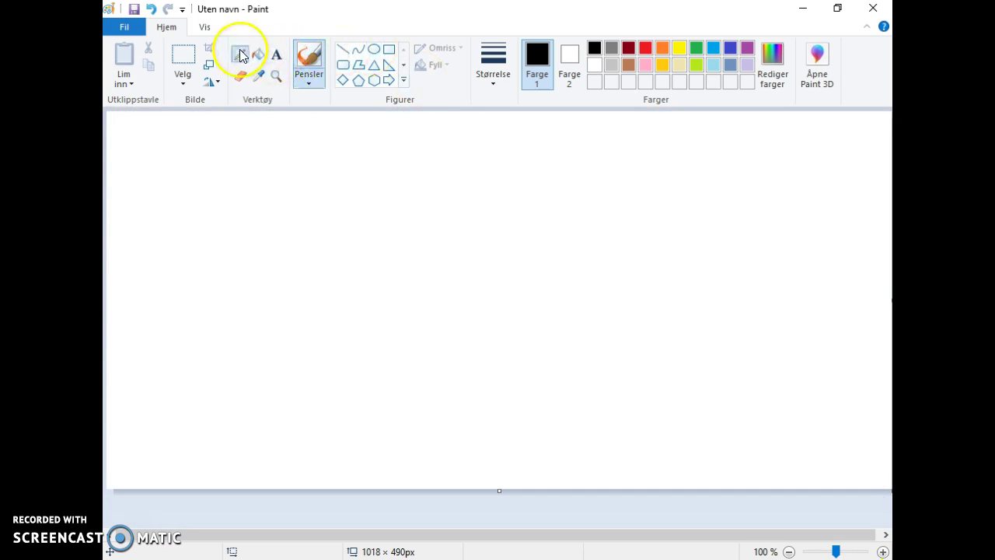
# Step: Zoom the canvas to 200% and set the Pencil to the thinnest line width
pyautogui.click(239, 54)
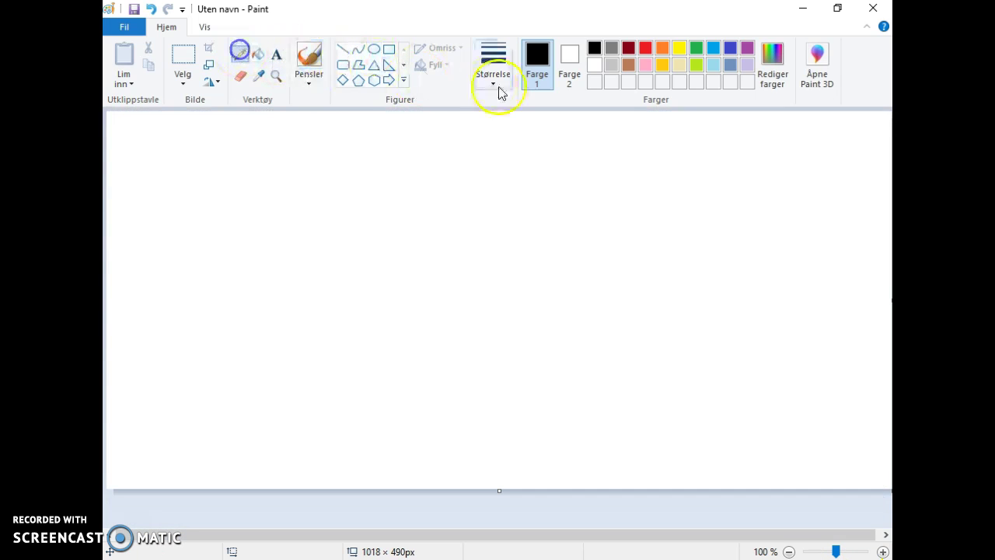
pyautogui.click(275, 75)
pyautogui.click(470, 329)
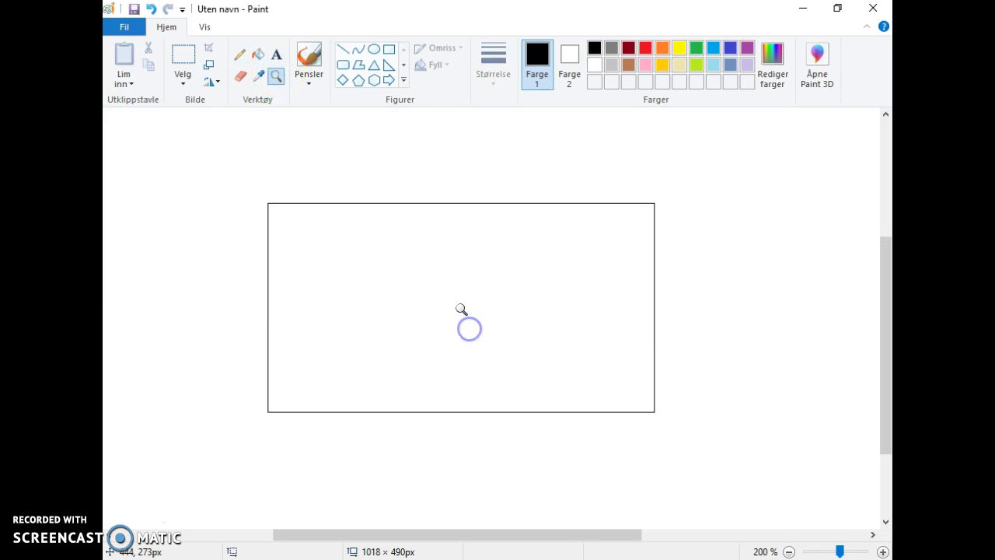
pyautogui.click(241, 55)
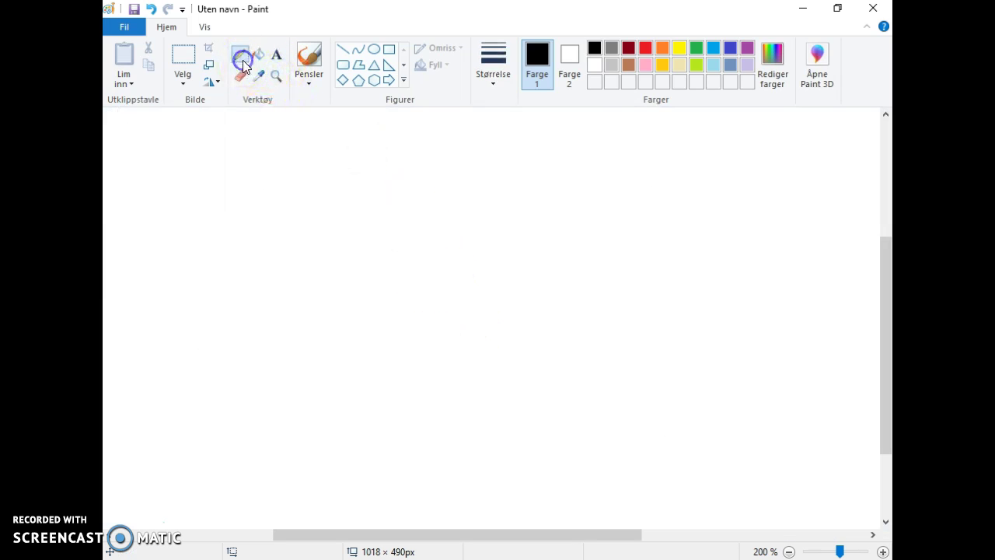
pyautogui.click(491, 57)
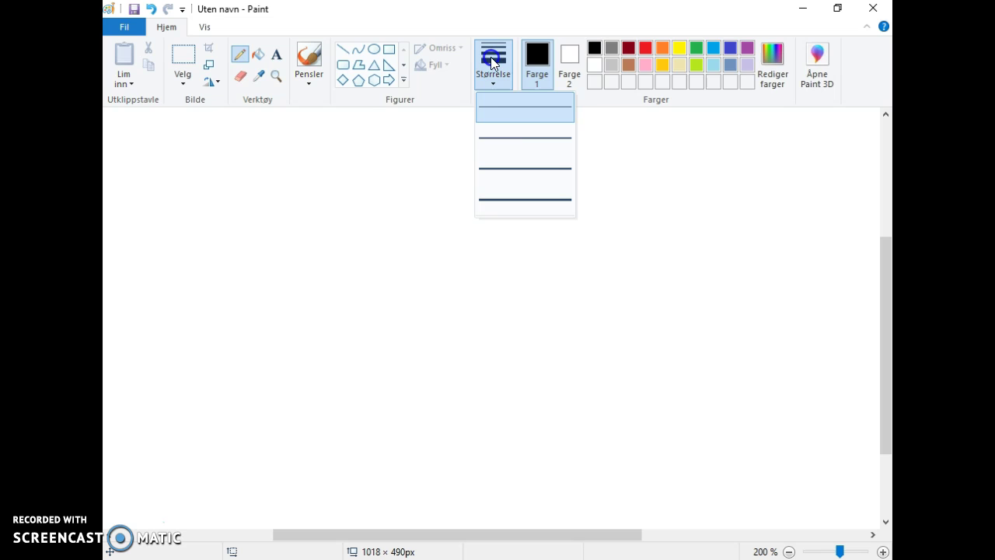
pyautogui.click(524, 106)
# Step: Pencil the head curve, chin, second ear, nose tip and almond-shaped eye
pyautogui.moveTo(516, 253); pyautogui.dragTo(572, 190)
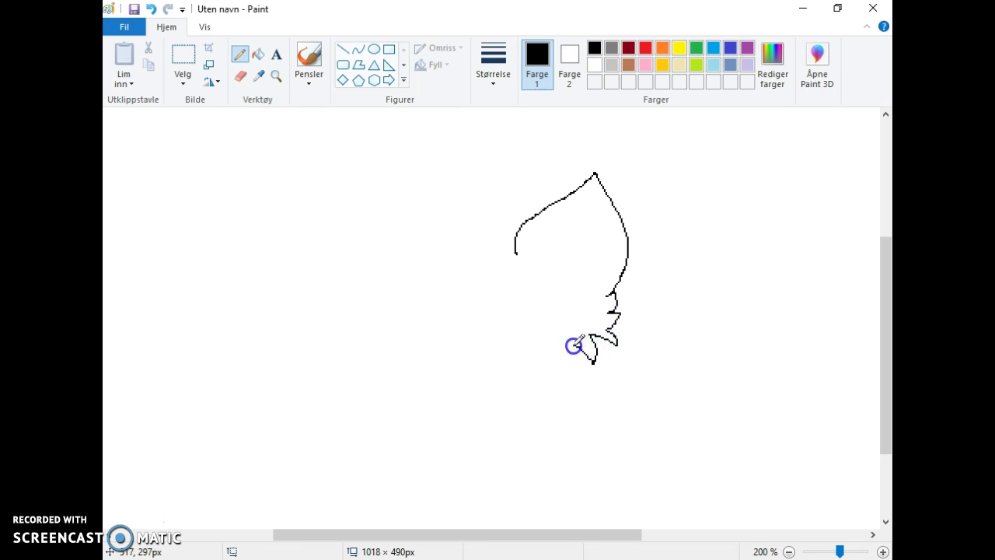
pyautogui.moveTo(515, 244); pyautogui.dragTo(484, 246)
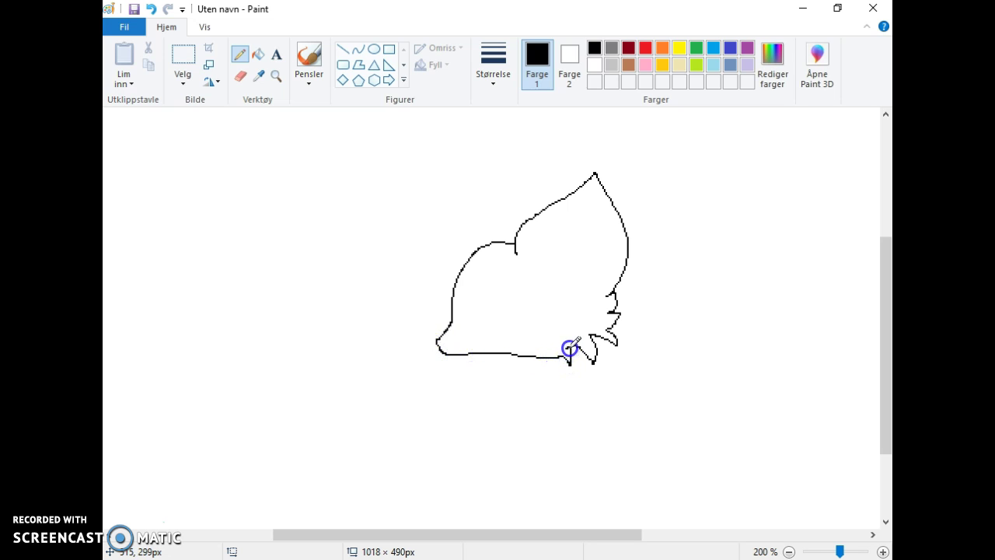
pyautogui.click(491, 240)
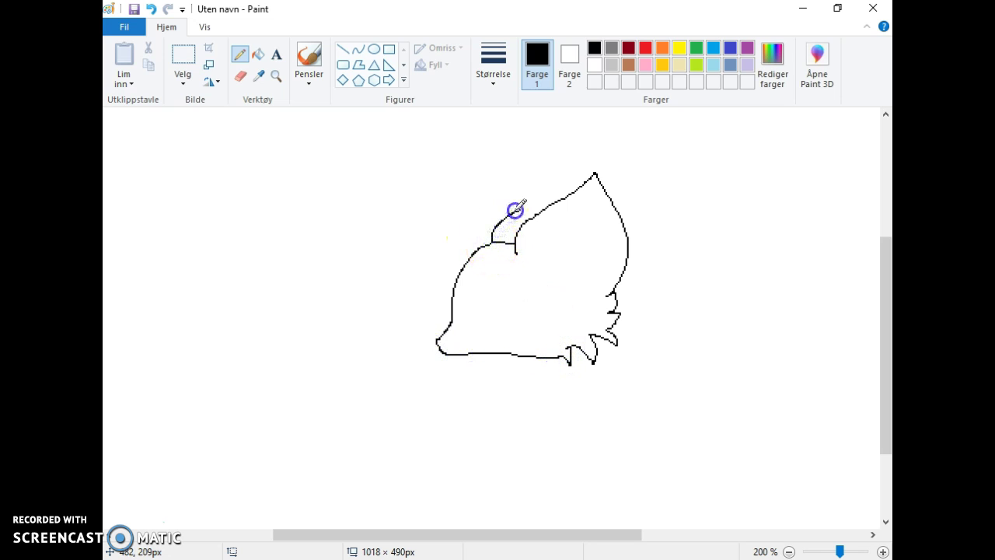
pyautogui.click(439, 342)
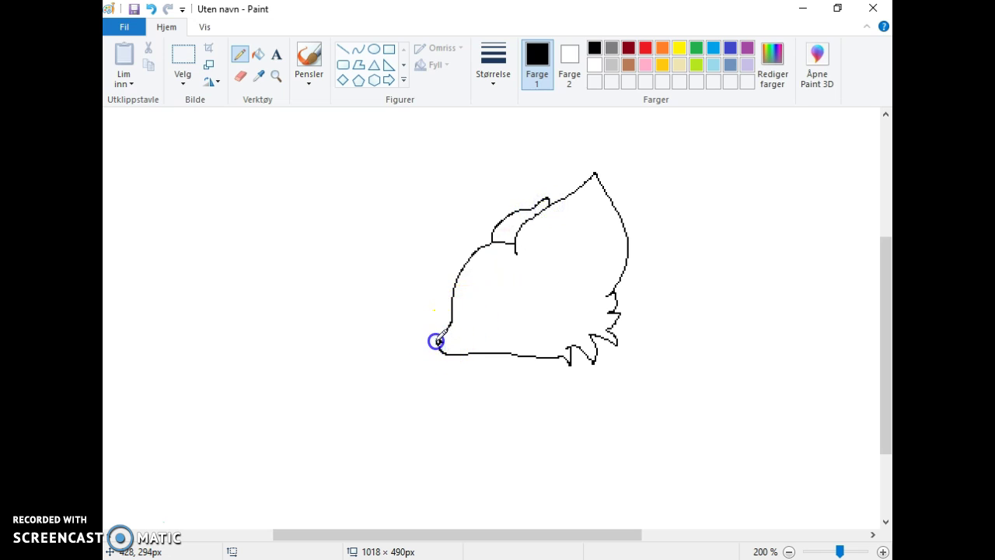
pyautogui.moveTo(482, 312); pyautogui.dragTo(502, 286)
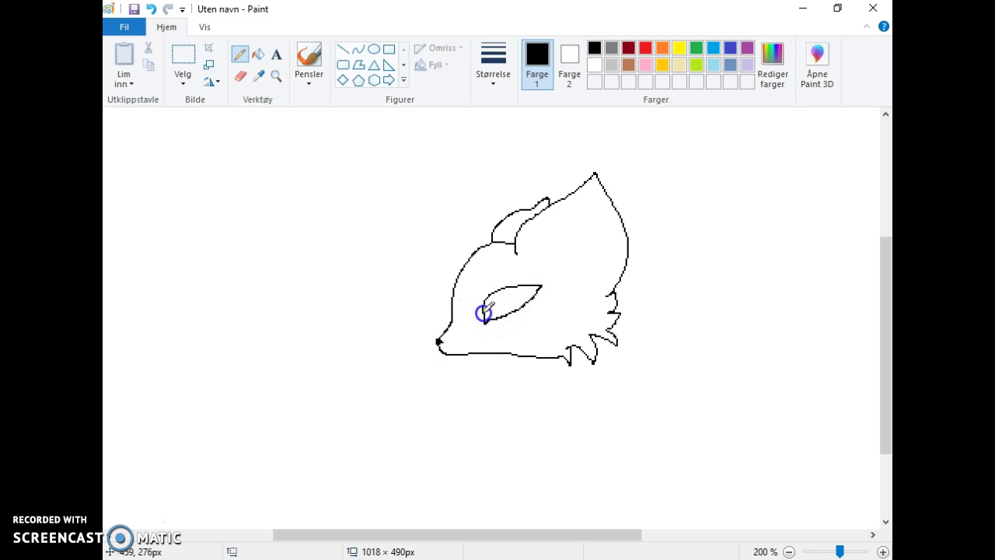
# Step: Lasso the eye with a transparent free-form selection and move it slightly down-left
pyautogui.click(179, 48)
pyautogui.click(179, 76)
pyautogui.click(184, 135)
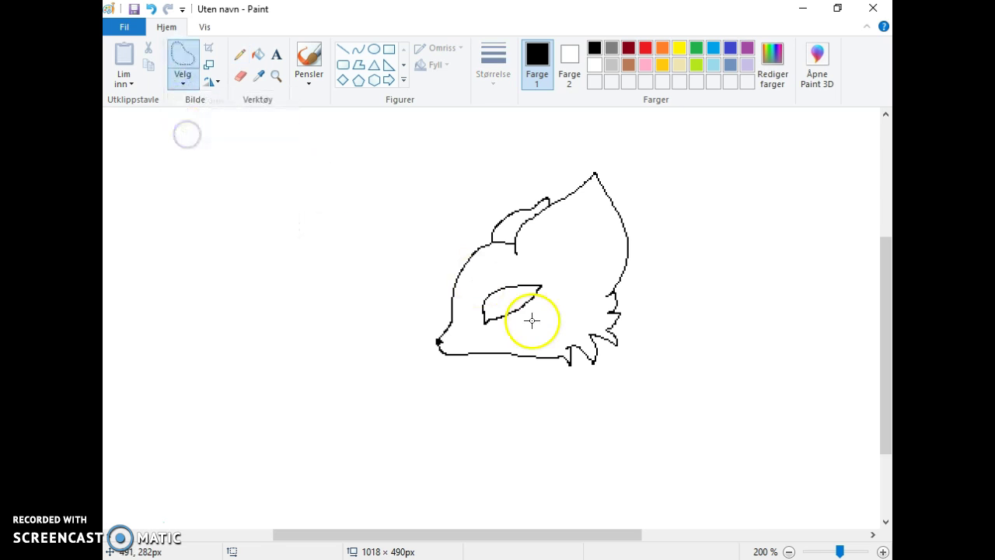
pyautogui.moveTo(576, 286); pyautogui.dragTo(565, 267)
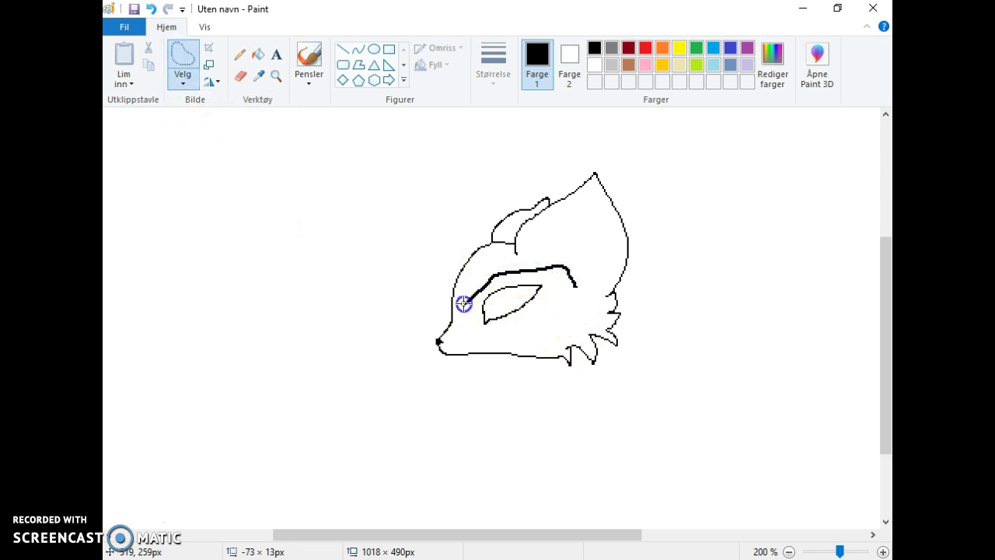
pyautogui.moveTo(565, 307)
pyautogui.mouseDown()
pyautogui.moveTo(568, 295)
pyautogui.moveTo(530, 314)
pyautogui.mouseUp()
pyautogui.click(182, 83)
pyautogui.click(235, 222)
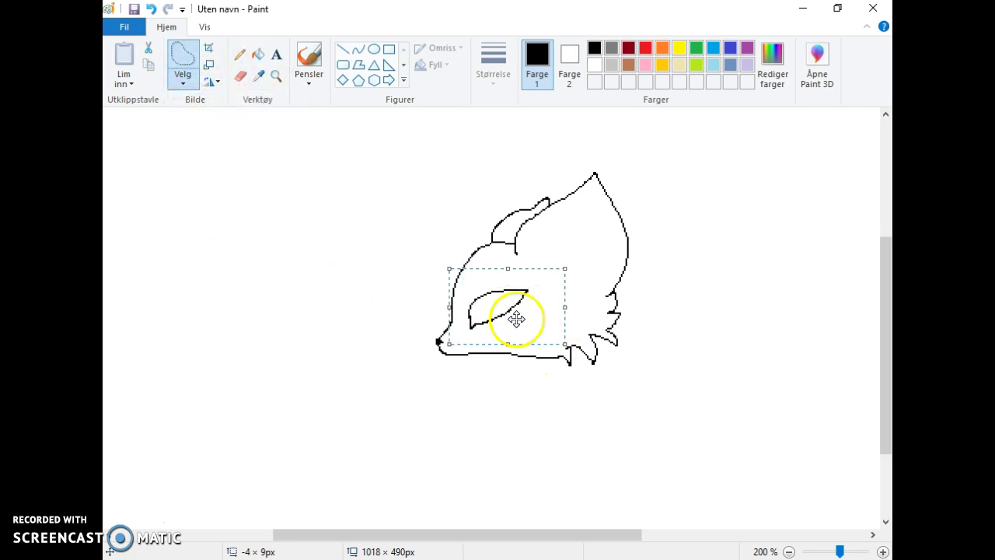
pyautogui.moveTo(510, 318); pyautogui.dragTo(508, 319)
pyautogui.click(354, 284)
pyautogui.click(335, 165)
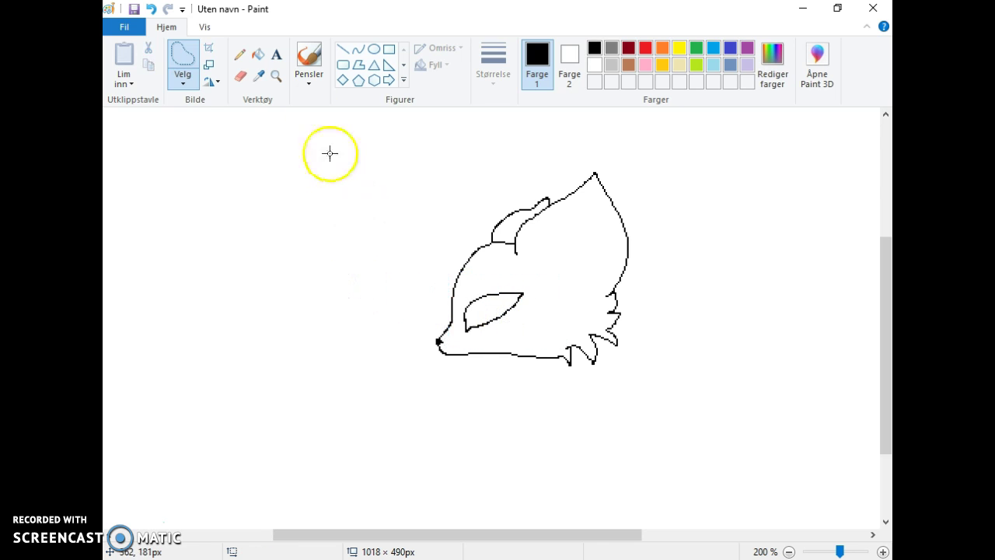
# Step: Undo the accidental stray line drawn across the canvas
pyautogui.click(241, 56)
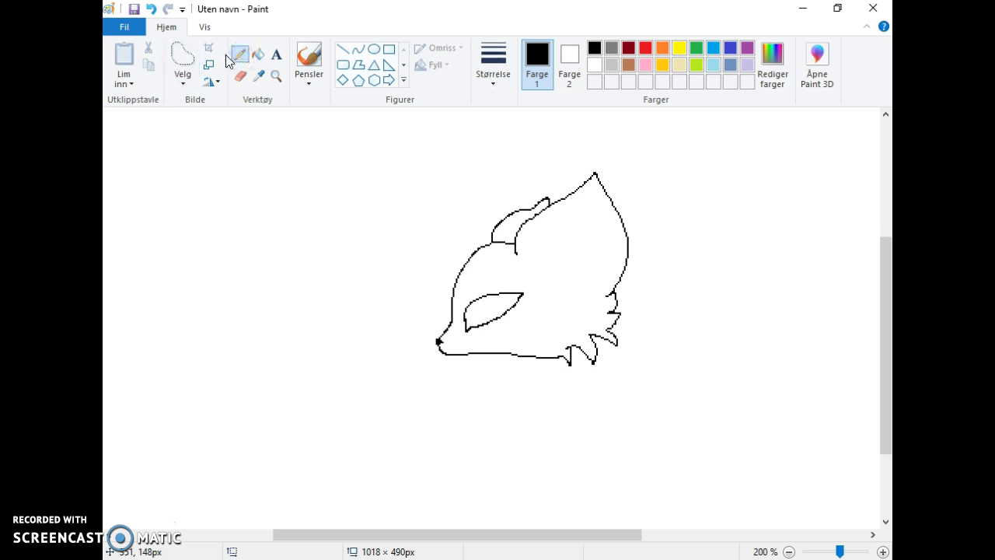
pyautogui.moveTo(313, 119); pyautogui.dragTo(880, 265)
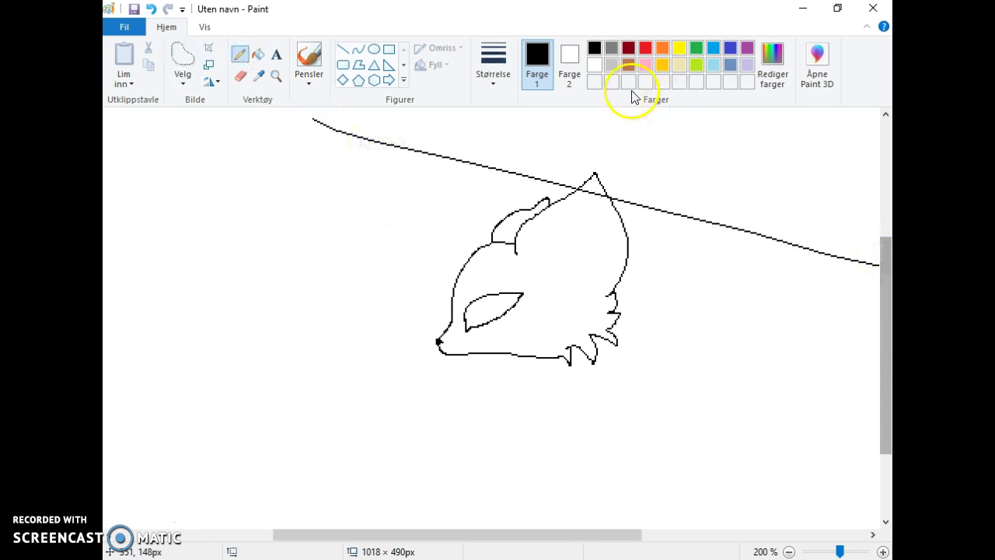
pyautogui.click(151, 9)
# Step: Bucket-fill the eye purple and begin picking a green hue in the colour editor
pyautogui.click(257, 54)
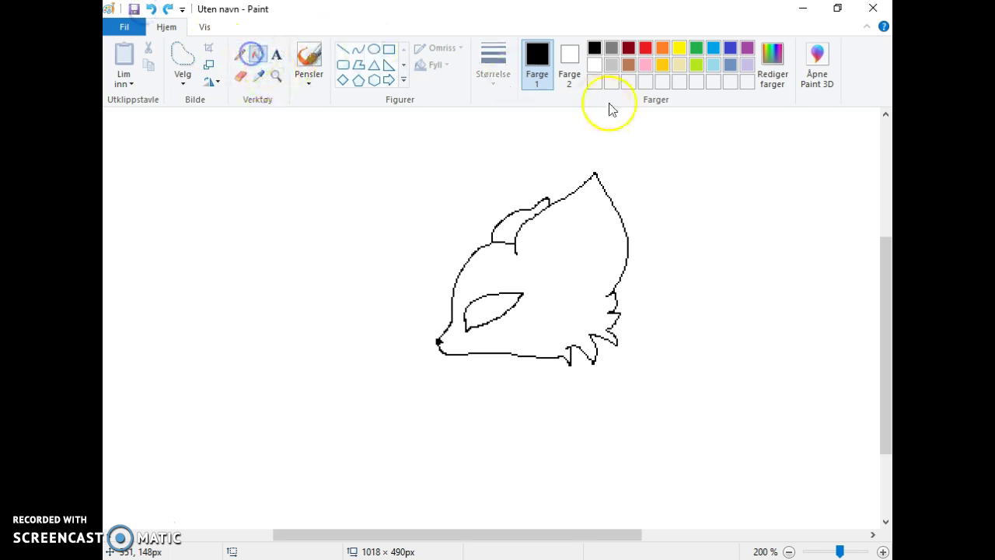
pyautogui.click(751, 51)
pyautogui.click(488, 304)
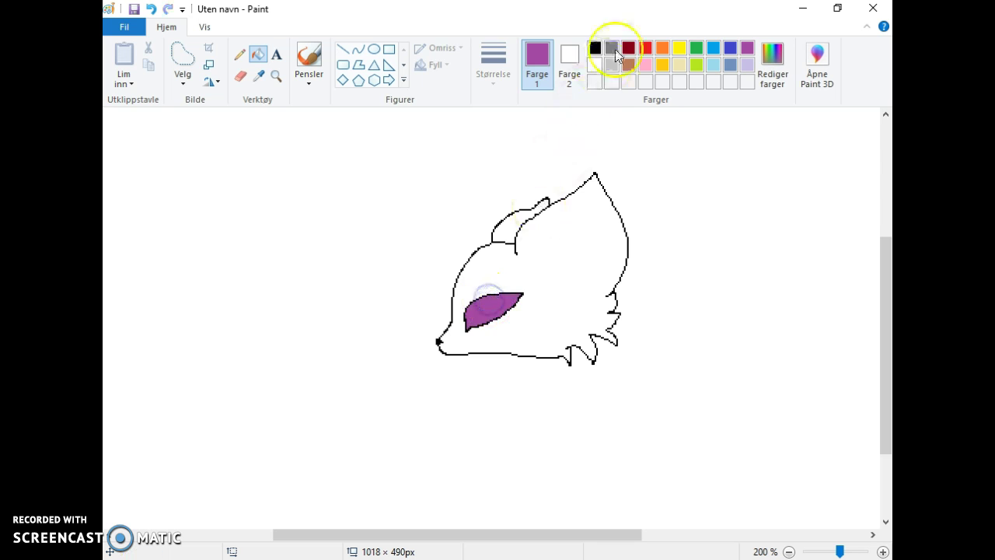
pyautogui.click(772, 62)
pyautogui.moveTo(559, 251)
pyautogui.mouseDown()
pyautogui.moveTo(558, 200)
pyautogui.moveTo(571, 180)
pyautogui.moveTo(555, 227)
pyautogui.mouseUp()
# Step: Define a darker custom green and undo its accidental fill of the whole head
pyautogui.click(595, 189)
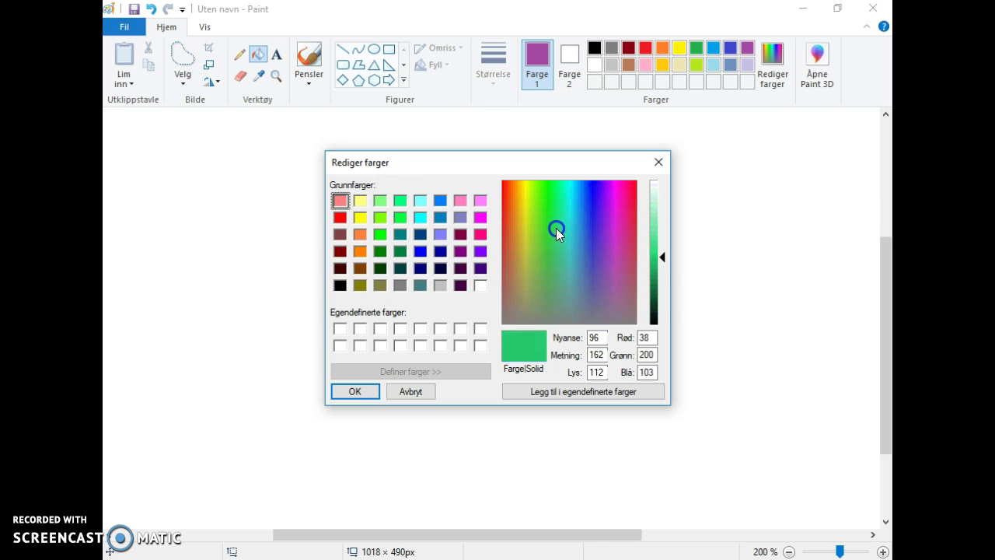
pyautogui.click(655, 269)
pyautogui.click(357, 390)
pyautogui.click(538, 291)
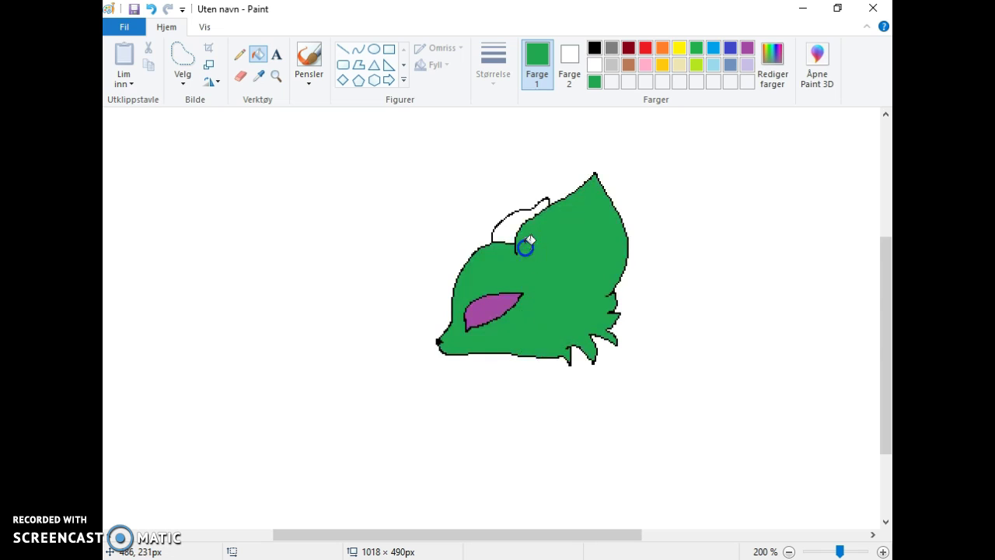
pyautogui.click(152, 9)
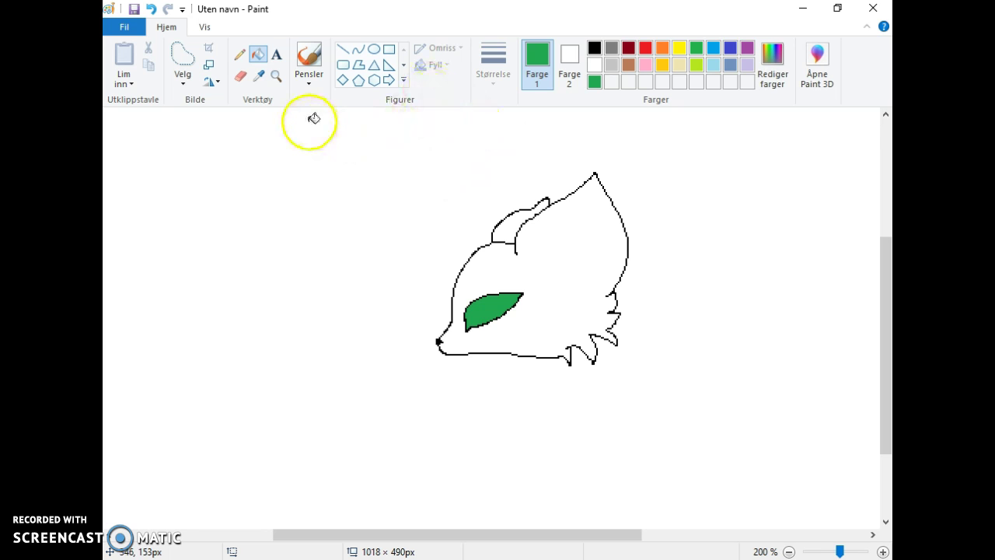
pyautogui.click(342, 49)
pyautogui.moveTo(313, 139); pyautogui.dragTo(372, 355)
pyautogui.moveTo(416, 264); pyautogui.dragTo(235, 326)
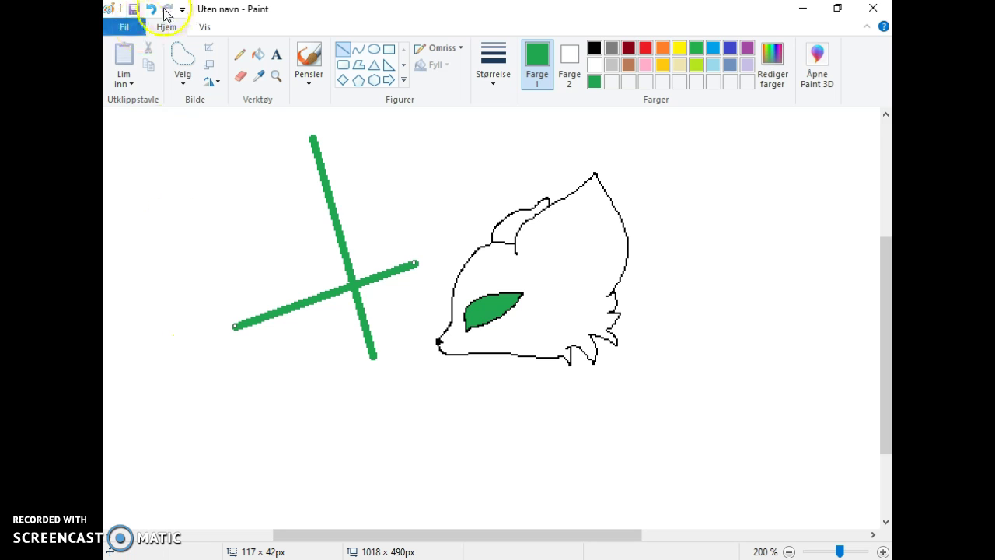
pyautogui.click(153, 10)
pyautogui.click(152, 10)
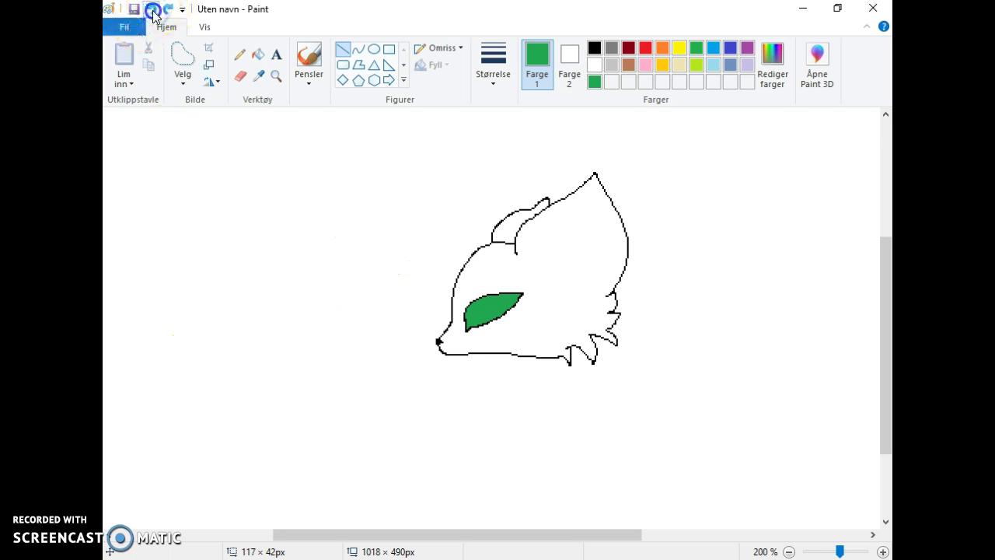
pyautogui.moveTo(246, 181); pyautogui.dragTo(335, 362)
pyautogui.moveTo(370, 277); pyautogui.dragTo(335, 362)
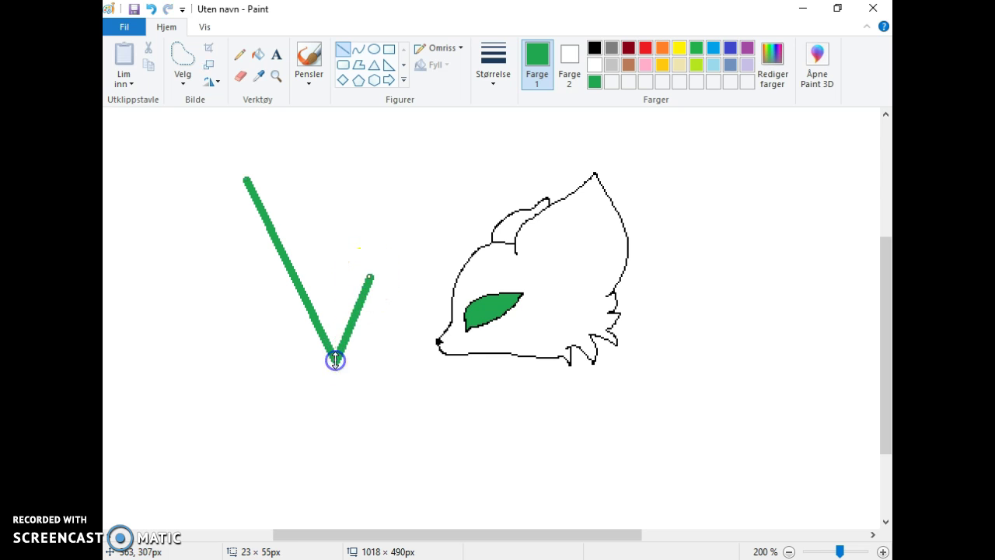
pyautogui.click(150, 10)
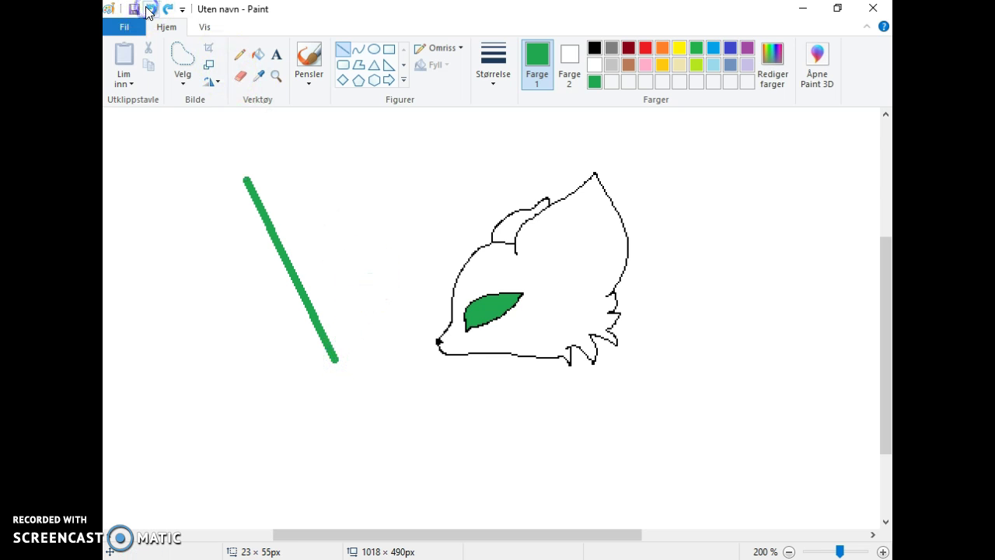
pyautogui.click(240, 55)
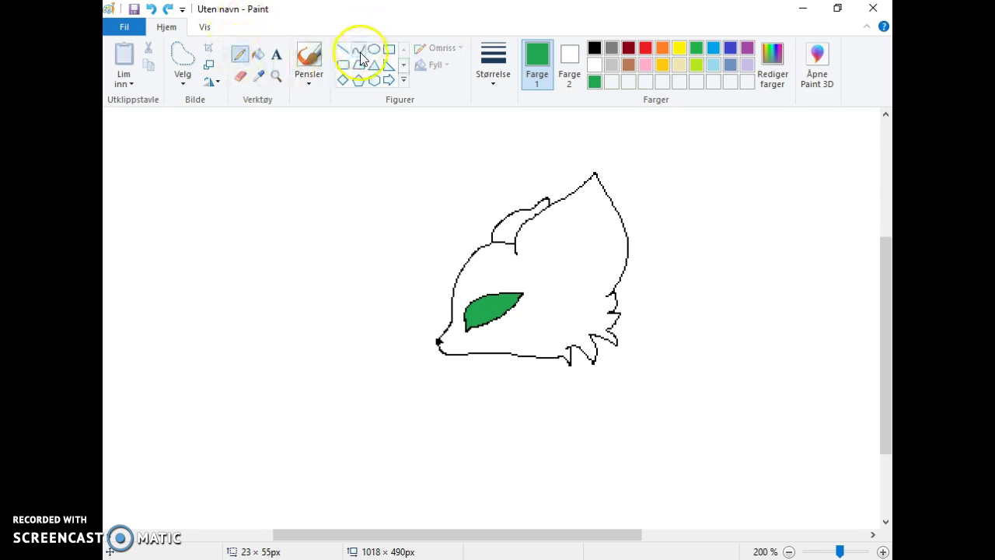
pyautogui.click(359, 53)
pyautogui.moveTo(356, 130)
pyautogui.mouseDown()
pyautogui.moveTo(308, 233)
pyautogui.moveTo(327, 319)
pyautogui.moveTo(316, 300)
pyautogui.moveTo(269, 281)
pyautogui.moveTo(498, 402)
pyautogui.mouseUp()
pyautogui.moveTo(208, 224)
pyautogui.mouseDown()
pyautogui.moveTo(111, 240)
pyautogui.moveTo(461, 269)
pyautogui.moveTo(240, 237)
pyautogui.moveTo(446, 277)
pyautogui.mouseUp()
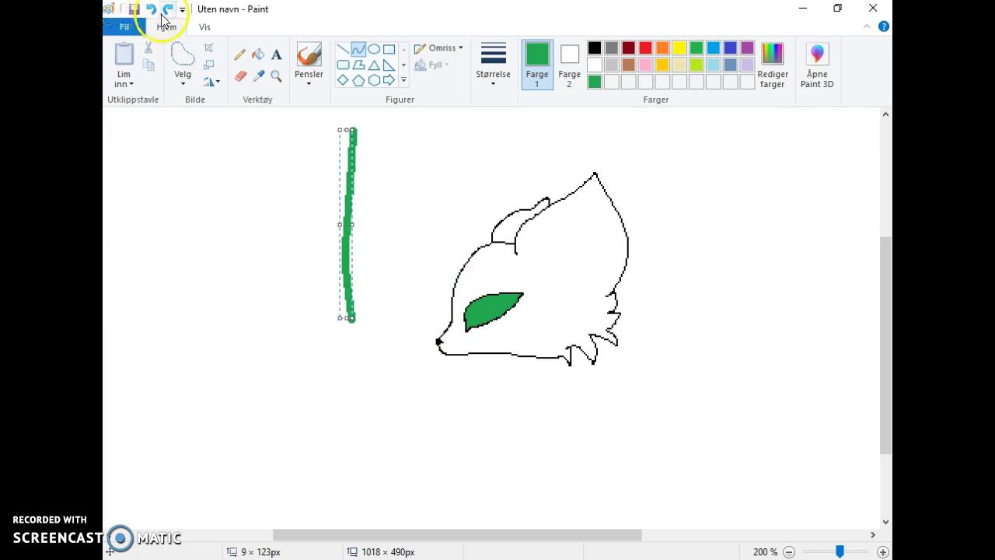
pyautogui.click(150, 10)
# Step: Bucket-fill the cat head and the small back ear with grey
pyautogui.click(240, 54)
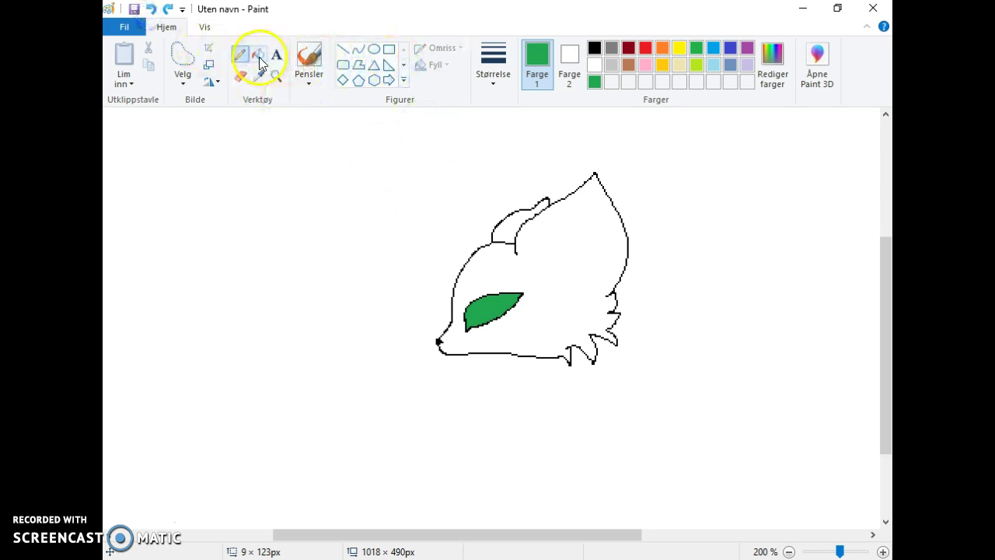
pyautogui.click(259, 57)
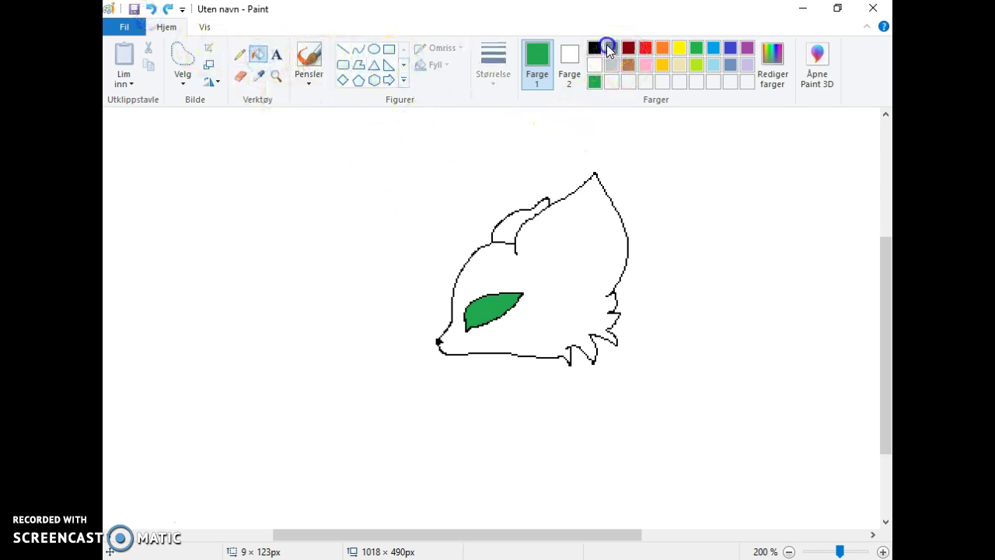
pyautogui.click(611, 48)
pyautogui.click(566, 237)
pyautogui.click(509, 228)
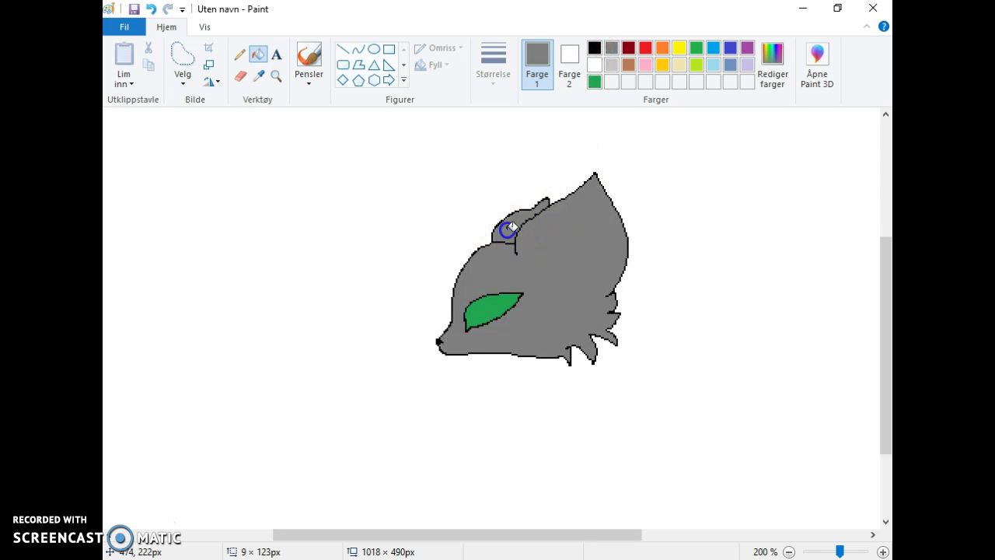
# Step: Select black as the colour and zoom in closely on the cat head
pyautogui.click(240, 54)
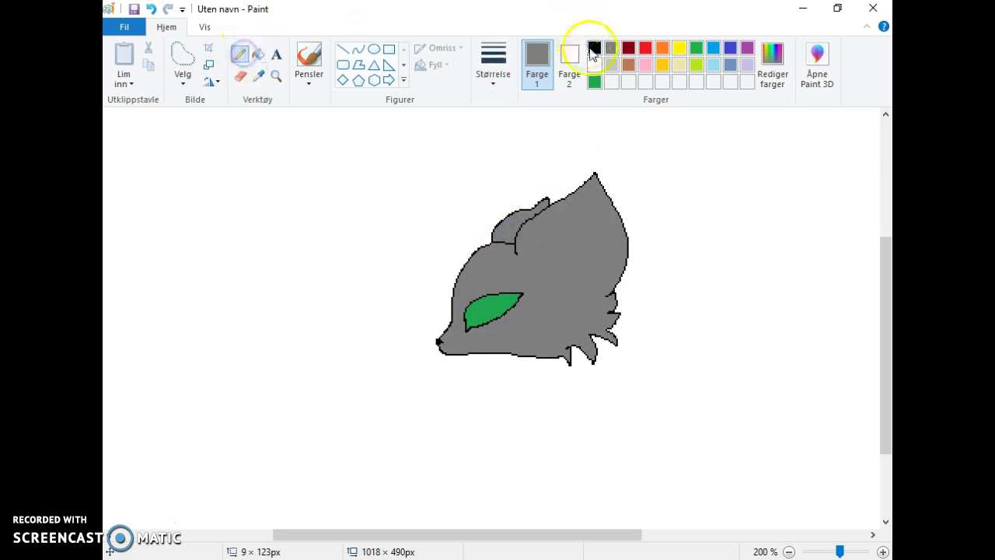
pyautogui.click(611, 64)
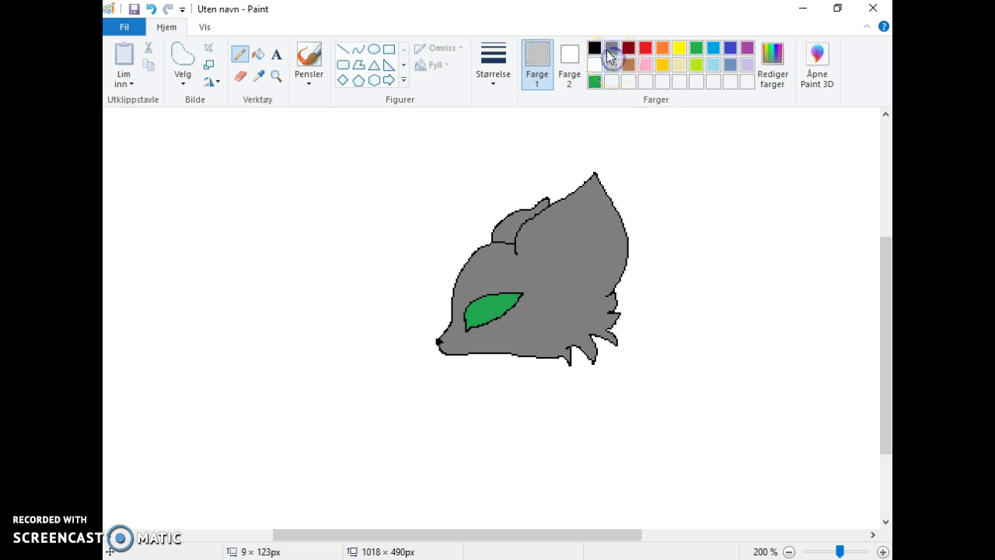
pyautogui.click(598, 49)
pyautogui.click(276, 75)
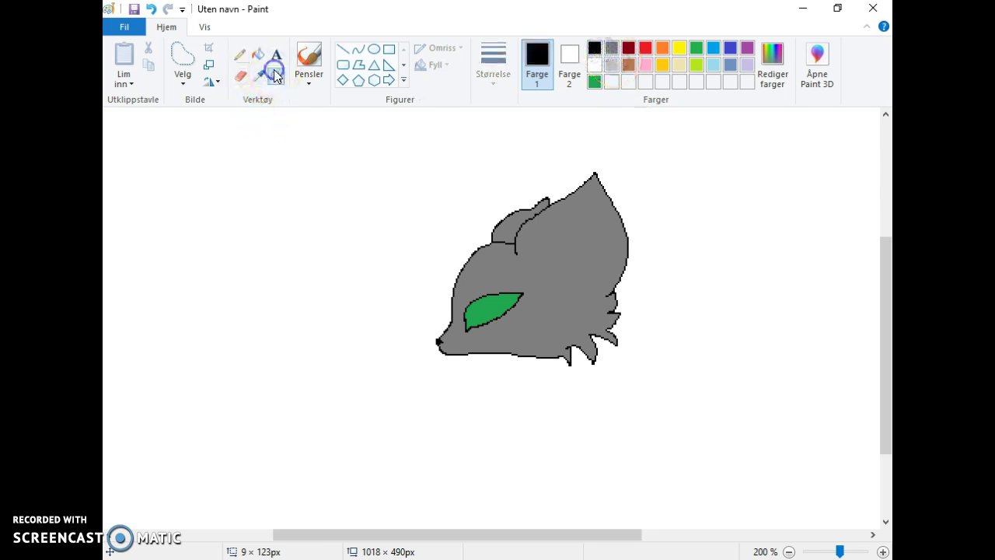
pyautogui.click(399, 205)
pyautogui.click(498, 304)
pyautogui.click(355, 261)
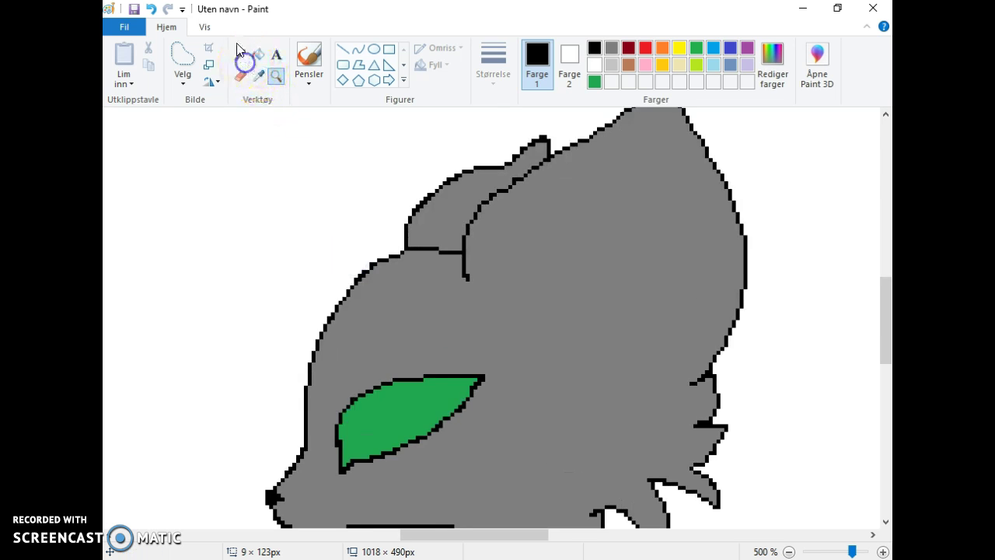
# Step: Pencil two black stripe outlines along the ear and tuft lines along the cheek
pyautogui.click(239, 54)
pyautogui.moveTo(465, 277); pyautogui.dragTo(527, 319)
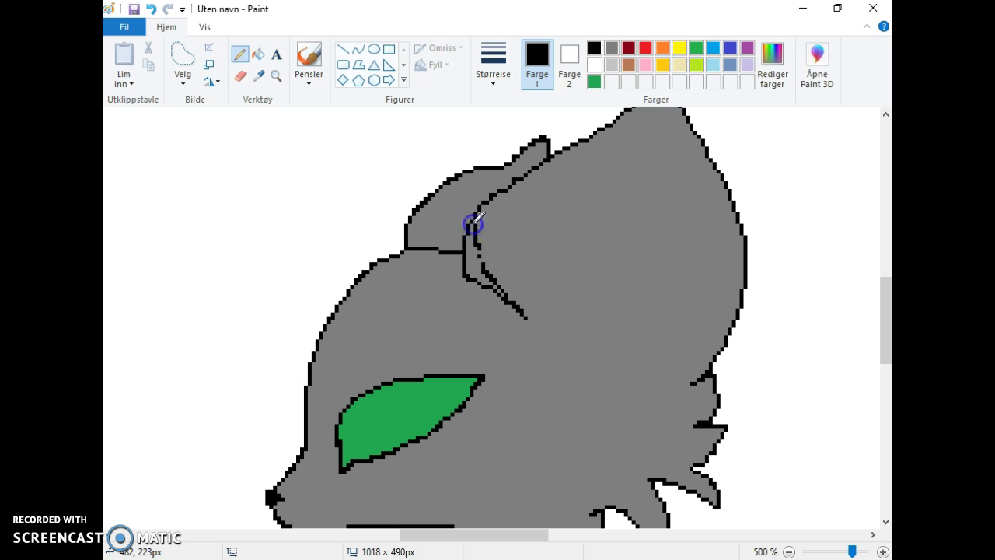
pyautogui.moveTo(472, 225)
pyautogui.mouseDown()
pyautogui.moveTo(477, 243)
pyautogui.moveTo(498, 206)
pyautogui.mouseUp()
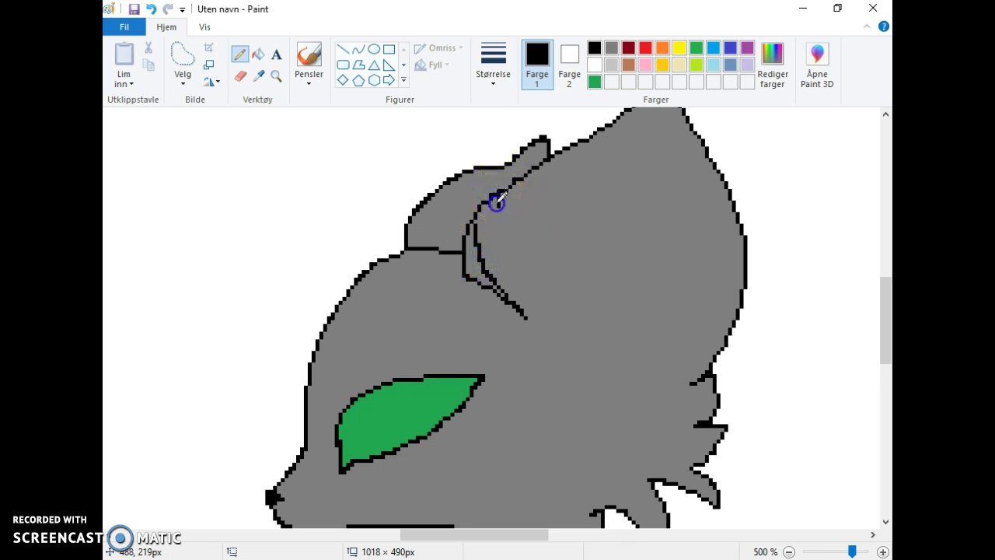
pyautogui.moveTo(527, 223); pyautogui.dragTo(518, 197)
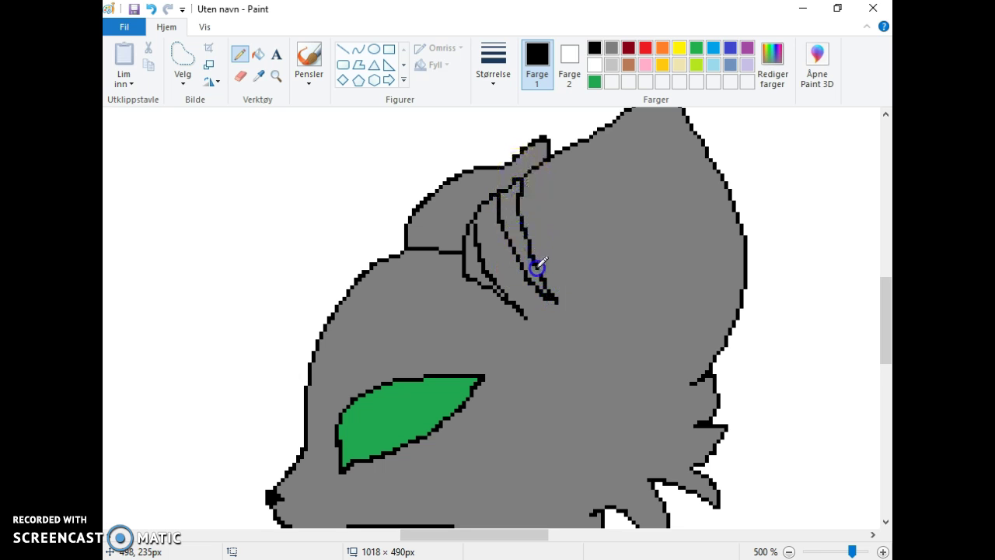
pyautogui.moveTo(540, 274); pyautogui.dragTo(548, 283)
pyautogui.moveTo(537, 160); pyautogui.dragTo(582, 271)
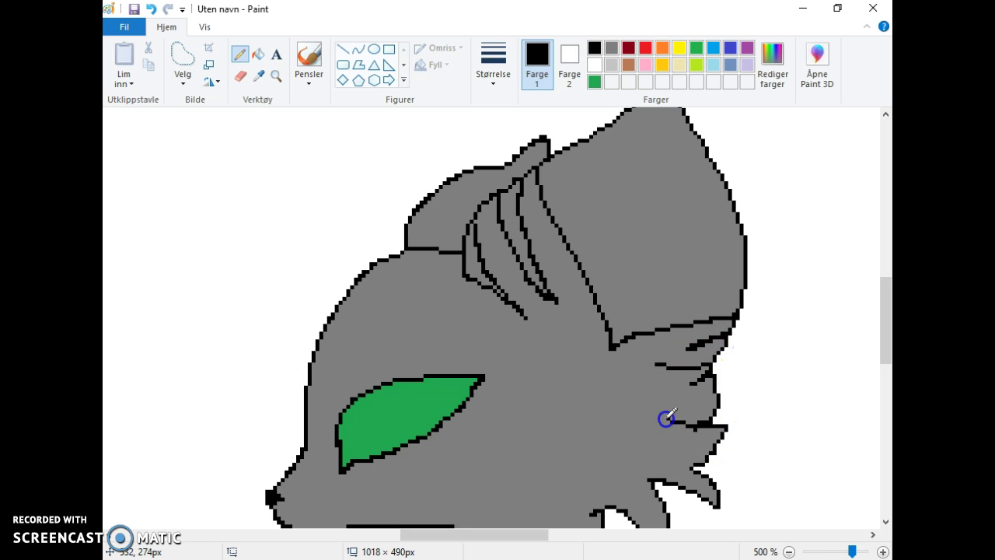
pyautogui.moveTo(700, 460); pyautogui.dragTo(632, 462)
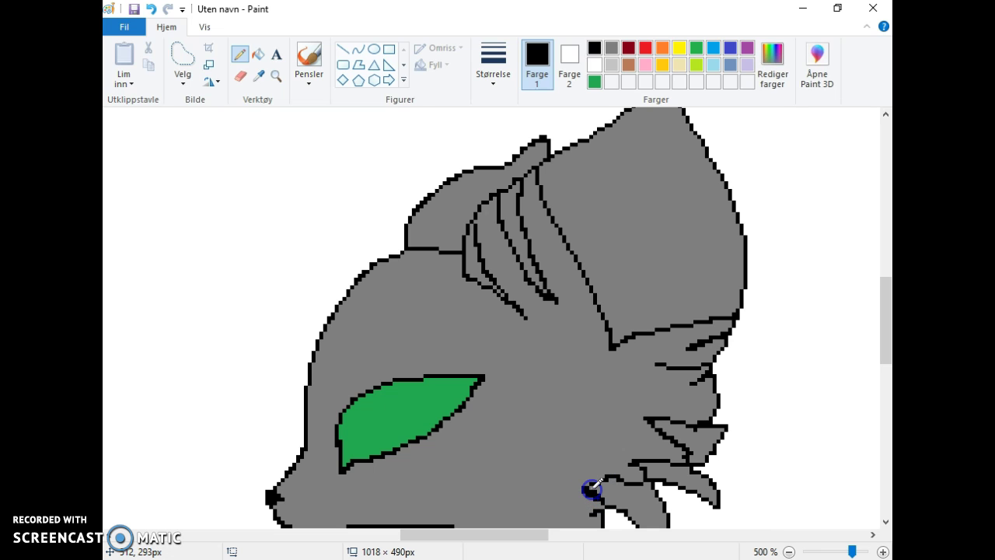
# Step: Fill the ear stripes black, undoing the fill that spilled over the head
pyautogui.click(259, 53)
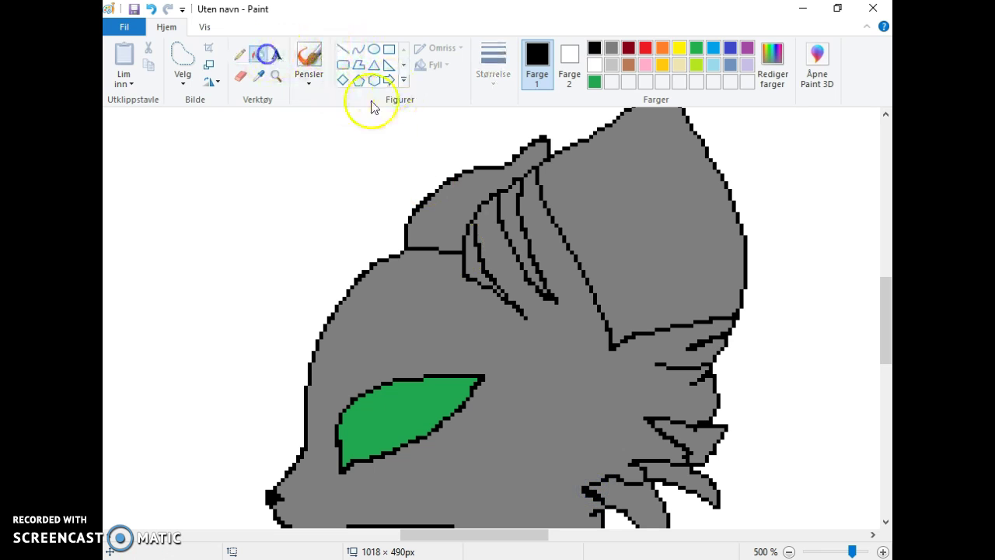
pyautogui.click(516, 225)
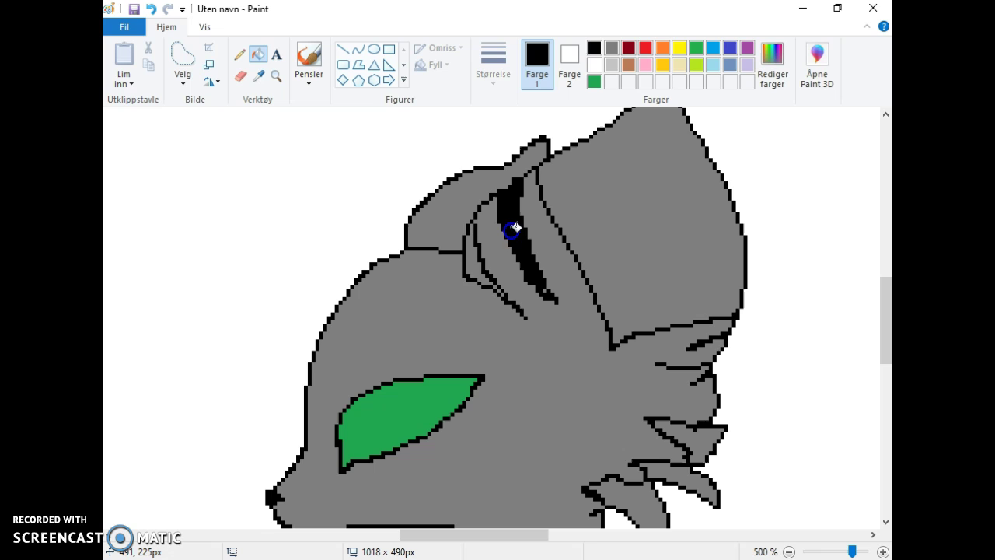
pyautogui.click(483, 268)
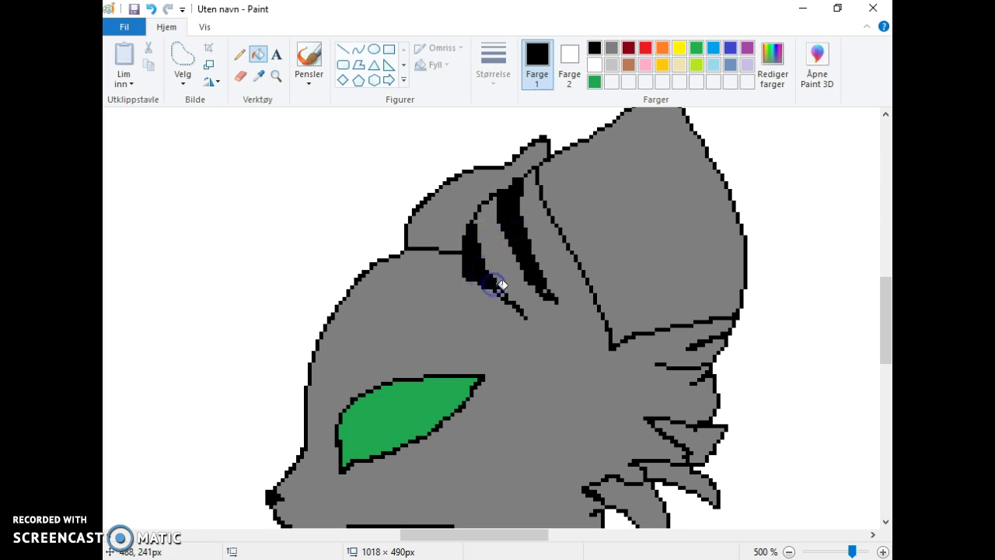
pyautogui.click(546, 287)
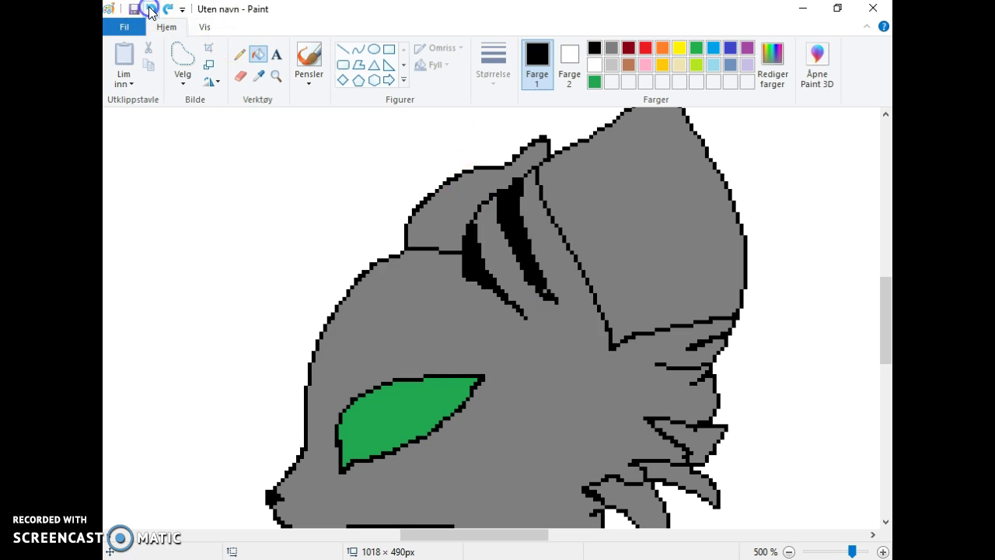
pyautogui.click(151, 9)
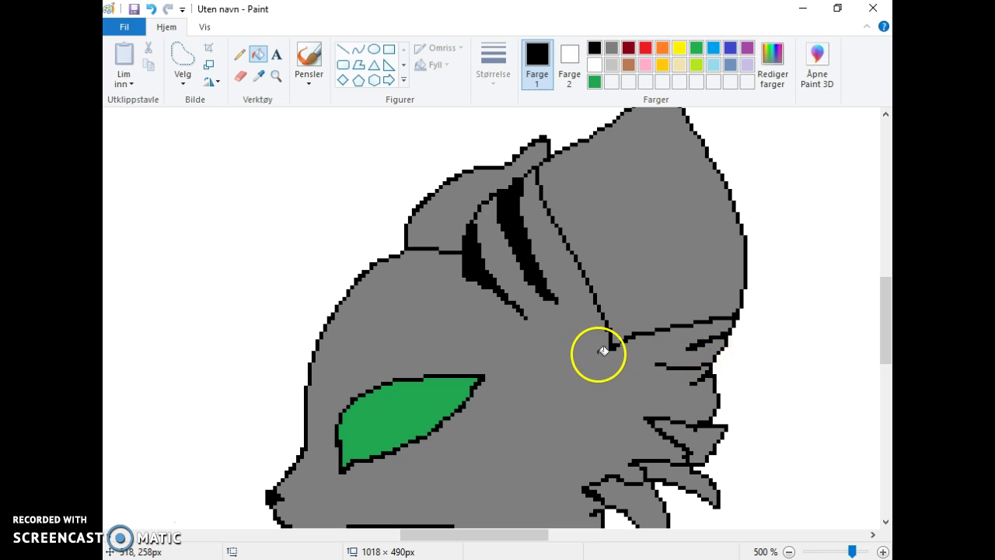
# Step: Fill the cheek tufts solid black
pyautogui.click(697, 447)
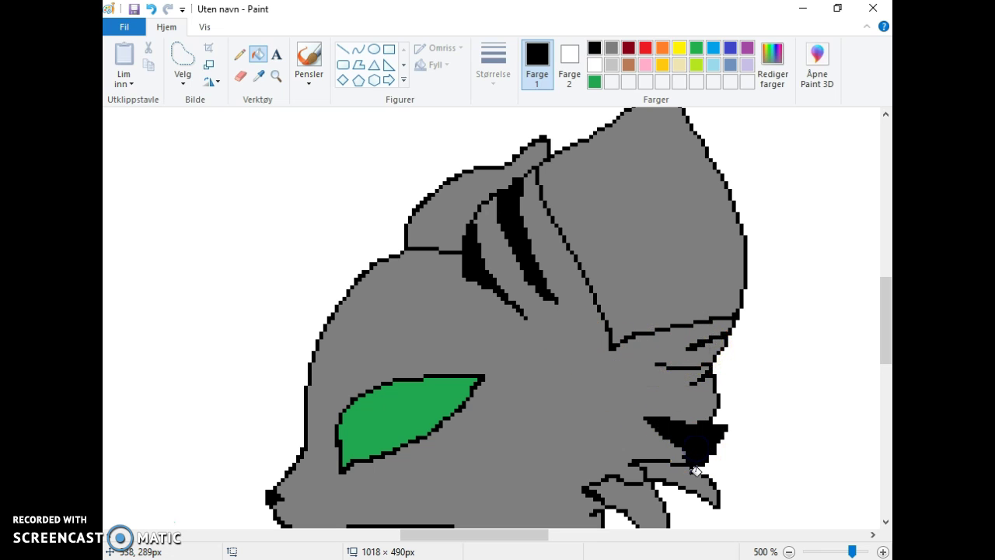
pyautogui.click(696, 472)
pyautogui.click(602, 496)
pyautogui.moveTo(886, 356); pyautogui.dragTo(882, 412)
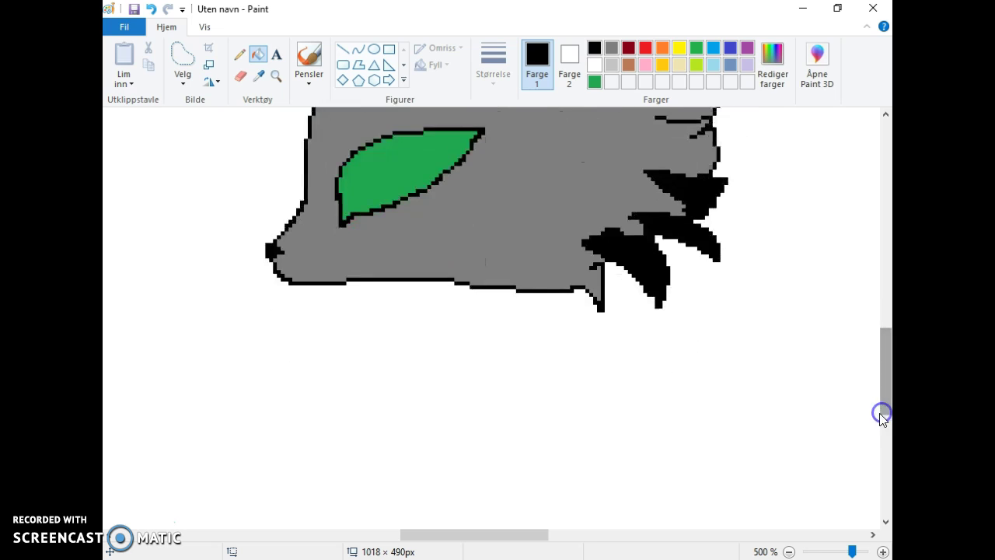
# Step: Close the small gap at the jaw edge with the pencil
pyautogui.click(239, 55)
pyautogui.click(584, 264)
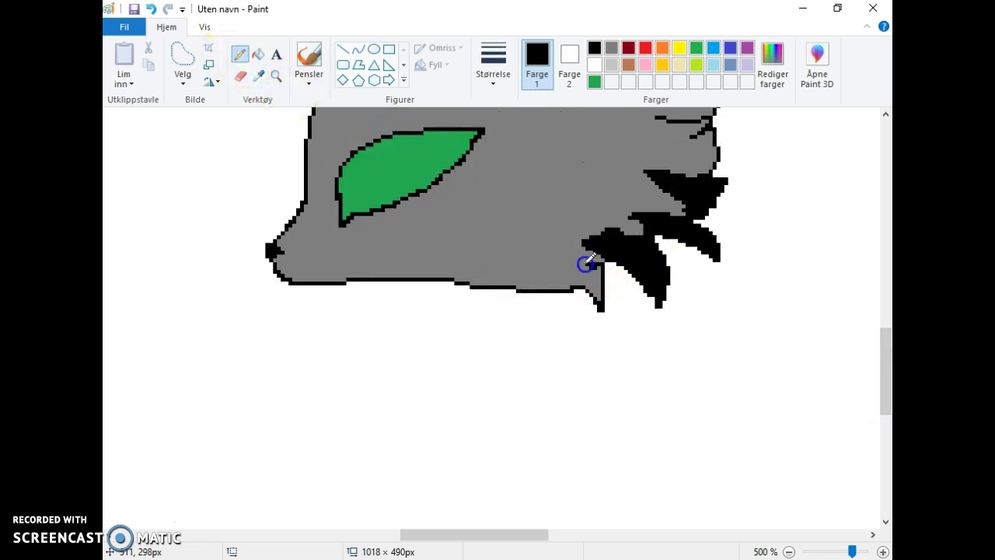
pyautogui.click(258, 55)
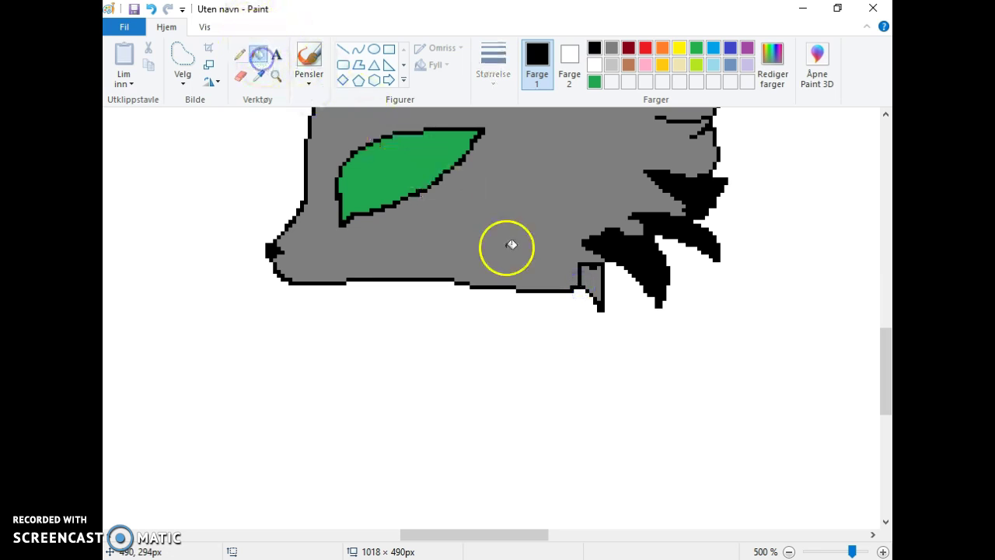
# Step: Fill the jaw notch black, then pencil diagonal stripes on the forehead beside the ear
pyautogui.click(589, 275)
pyautogui.moveTo(886, 348); pyautogui.dragTo(887, 283)
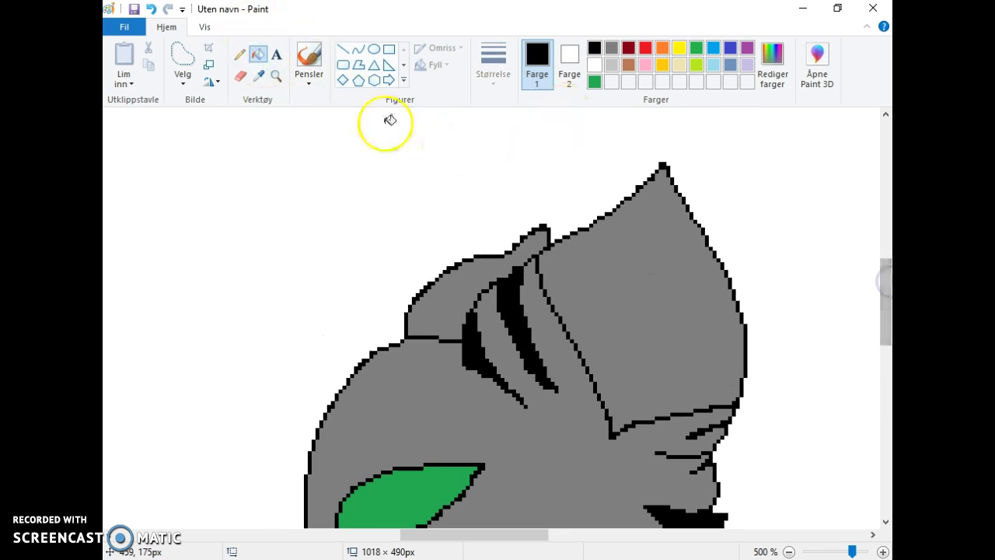
pyautogui.click(239, 55)
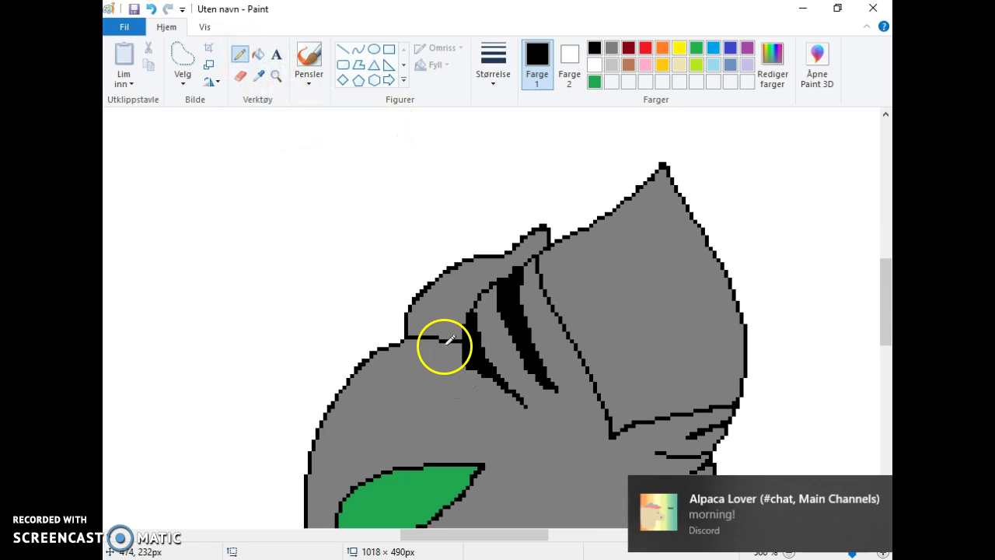
pyautogui.click(871, 490)
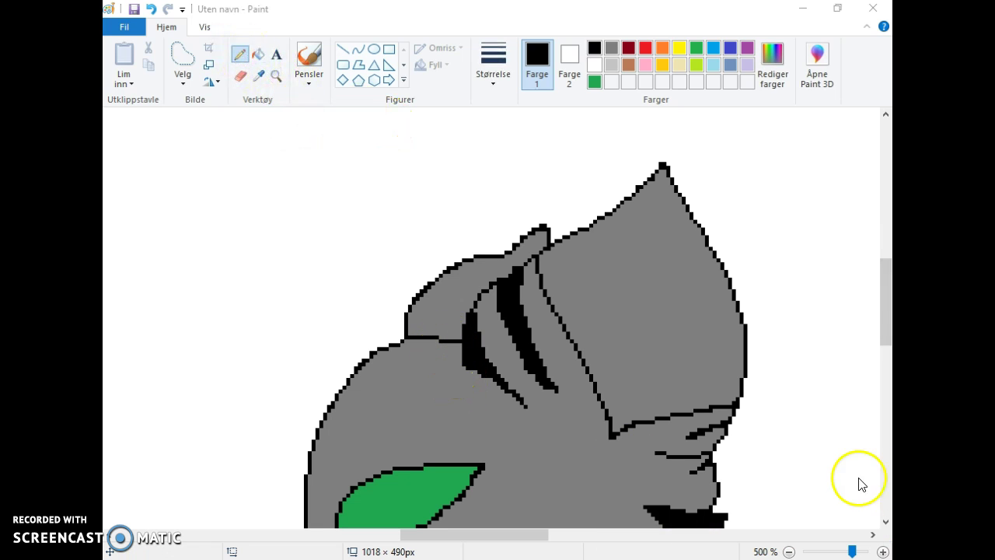
pyautogui.moveTo(440, 343)
pyautogui.mouseDown()
pyautogui.moveTo(382, 422)
pyautogui.moveTo(417, 360)
pyautogui.mouseUp()
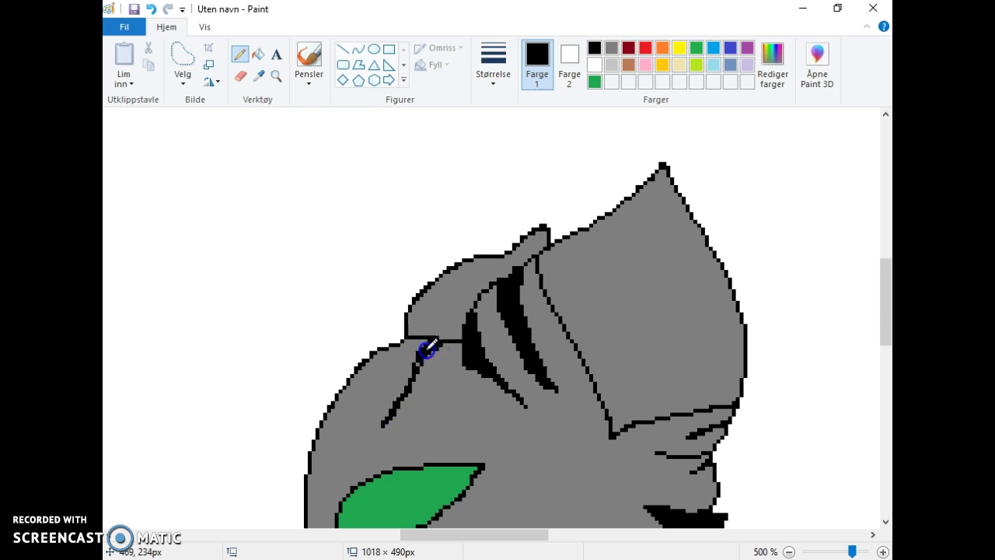
pyautogui.moveTo(425, 351)
pyautogui.mouseDown()
pyautogui.moveTo(411, 367)
pyautogui.moveTo(413, 341)
pyautogui.moveTo(367, 399)
pyautogui.moveTo(377, 354)
pyautogui.mouseUp()
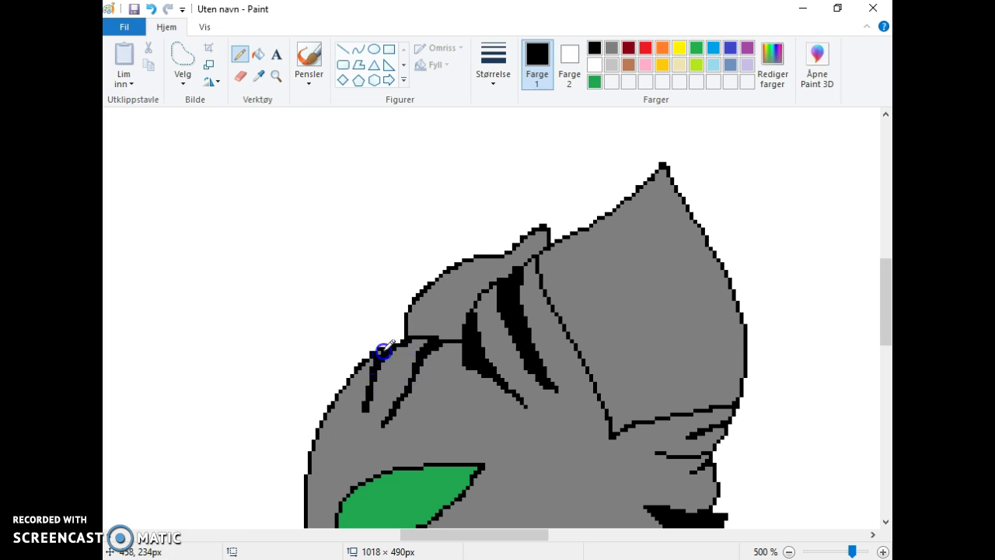
# Step: Zoom out to 300% and bucket-fill the inside of the large front ear with pink
pyautogui.moveTo(853, 551); pyautogui.dragTo(841, 552)
pyautogui.click(830, 553)
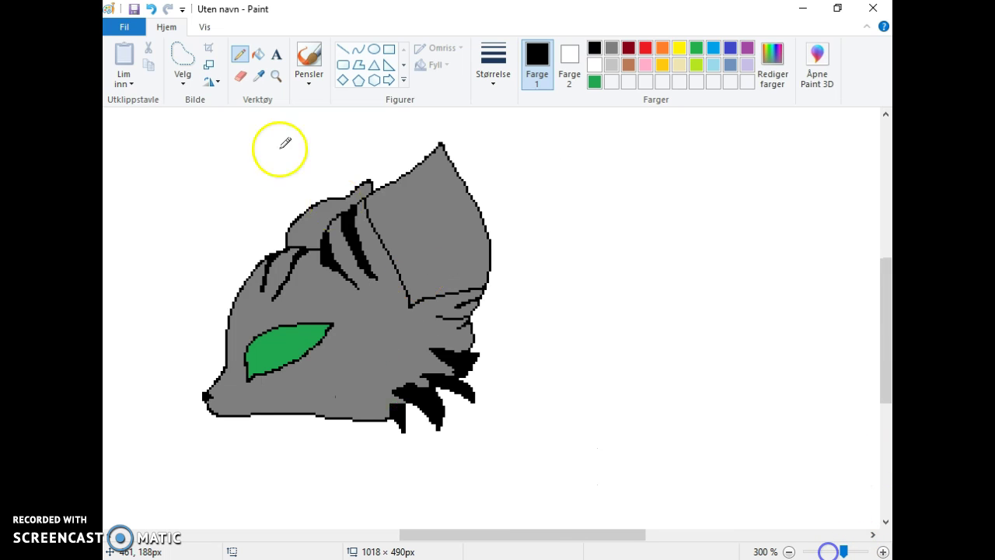
pyautogui.click(261, 55)
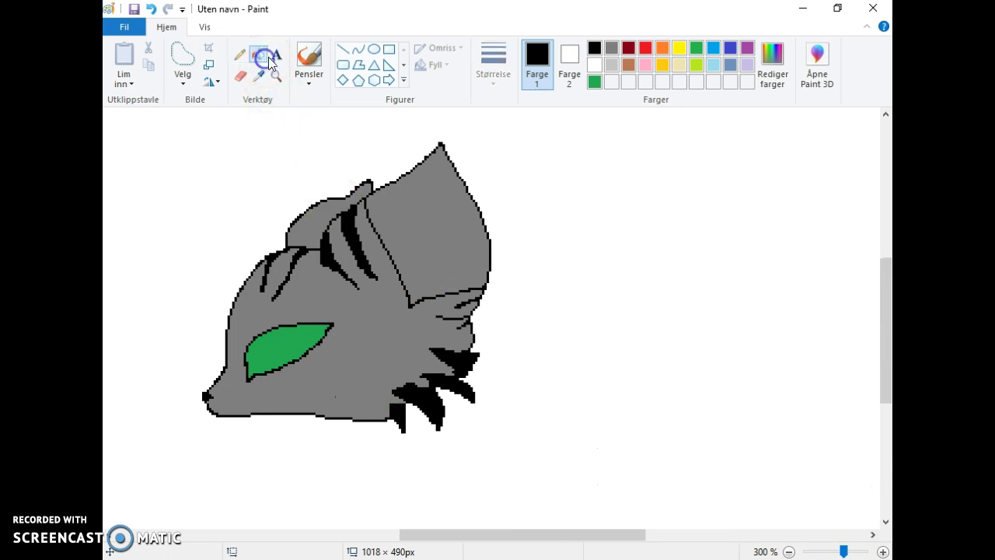
pyautogui.click(645, 65)
pyautogui.click(431, 216)
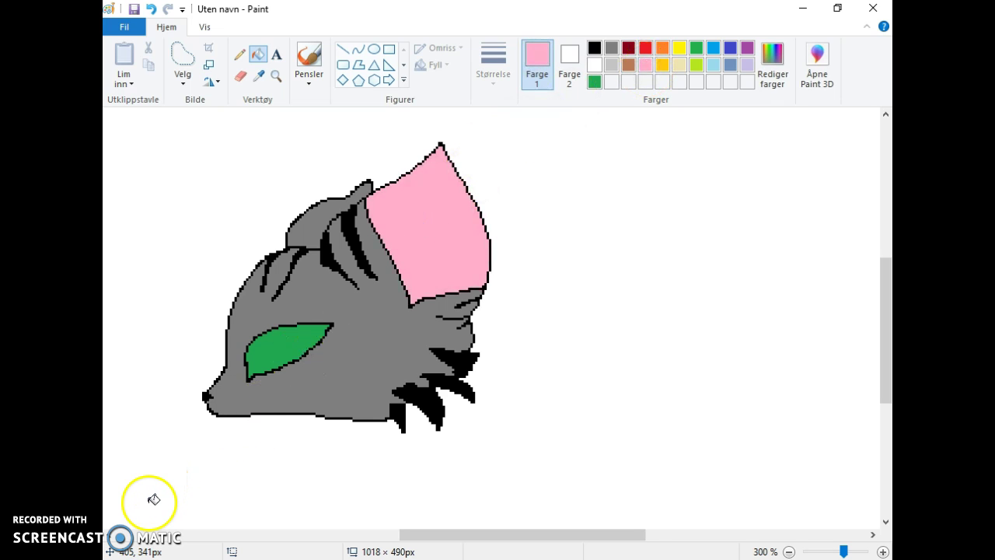